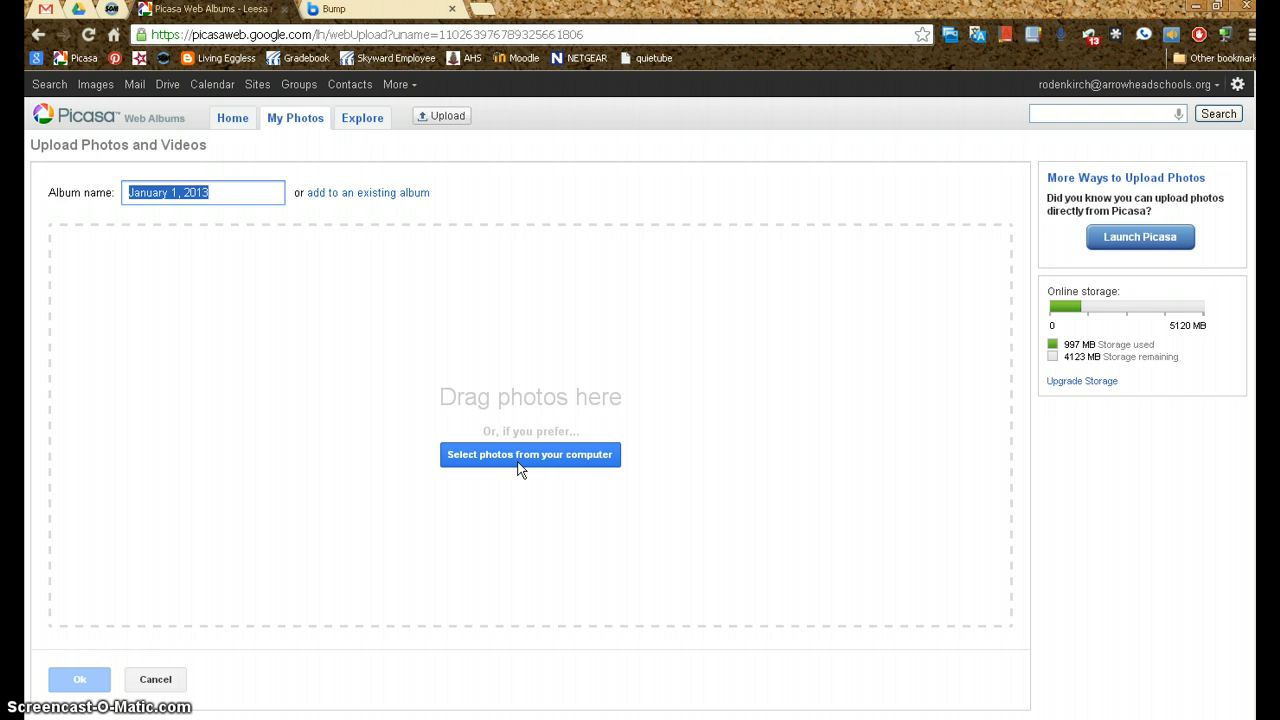
View the Bump site's steps for moving photos from a phone to a computer, and return to Picasa Web Albums
left_click(392, 12)
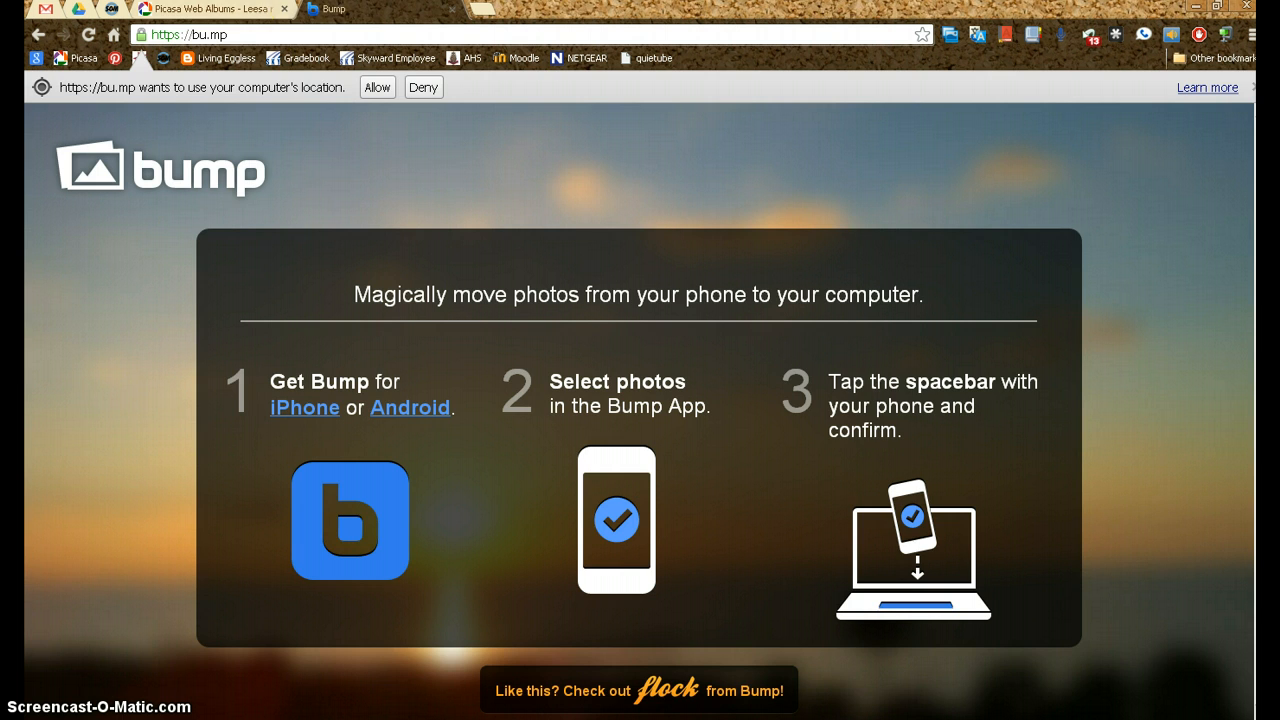
left_click(225, 9)
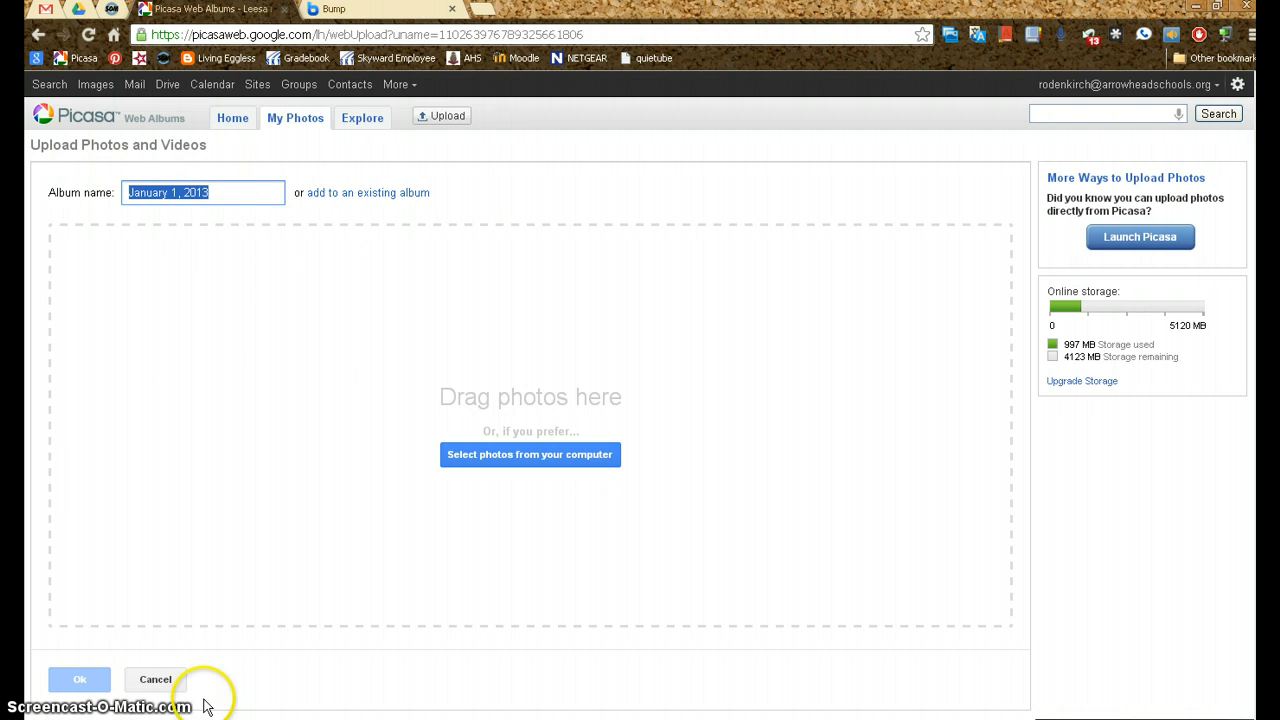
Cancel the photo upload and open the Google Snapshot album
left_click(157, 679)
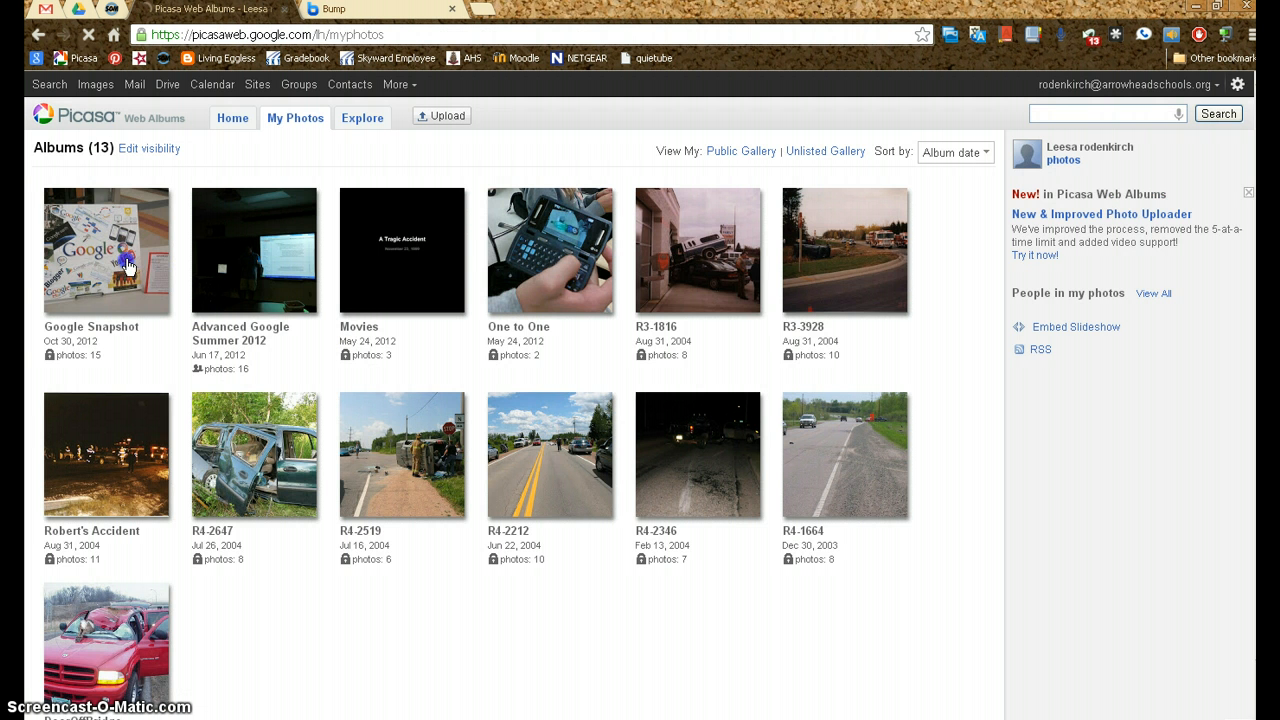
left_click(127, 265)
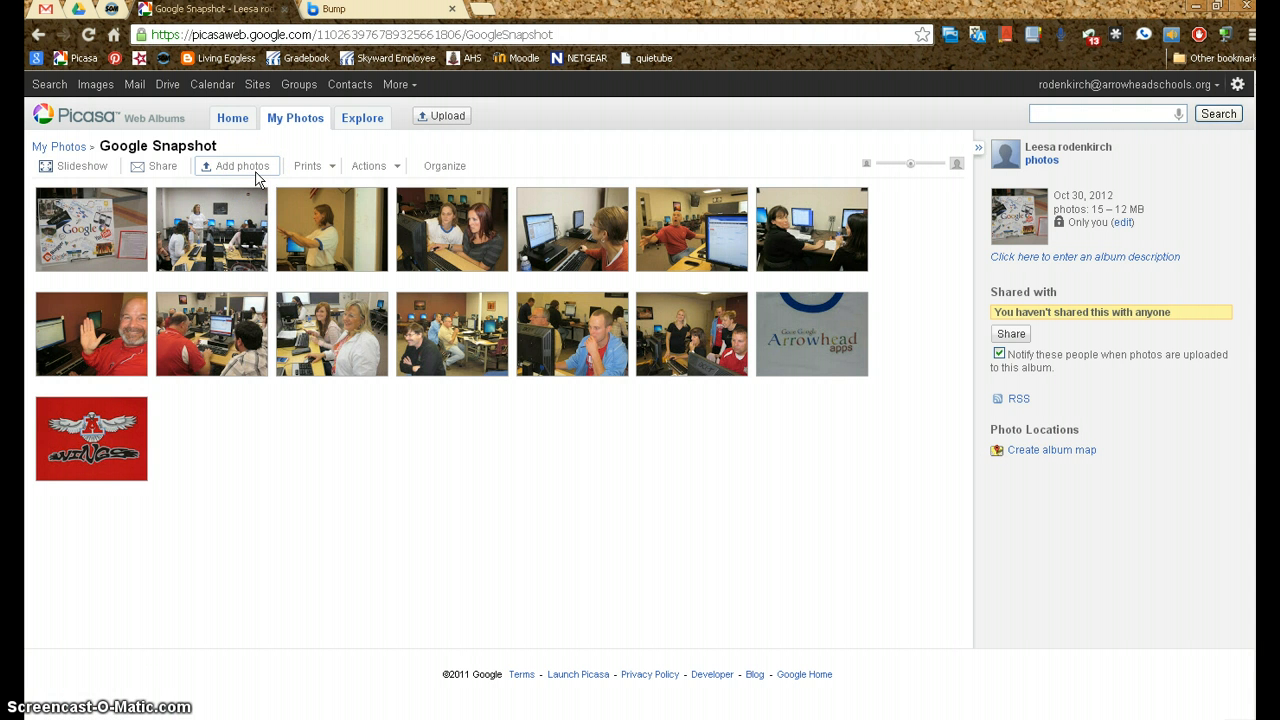
left_click(166, 175)
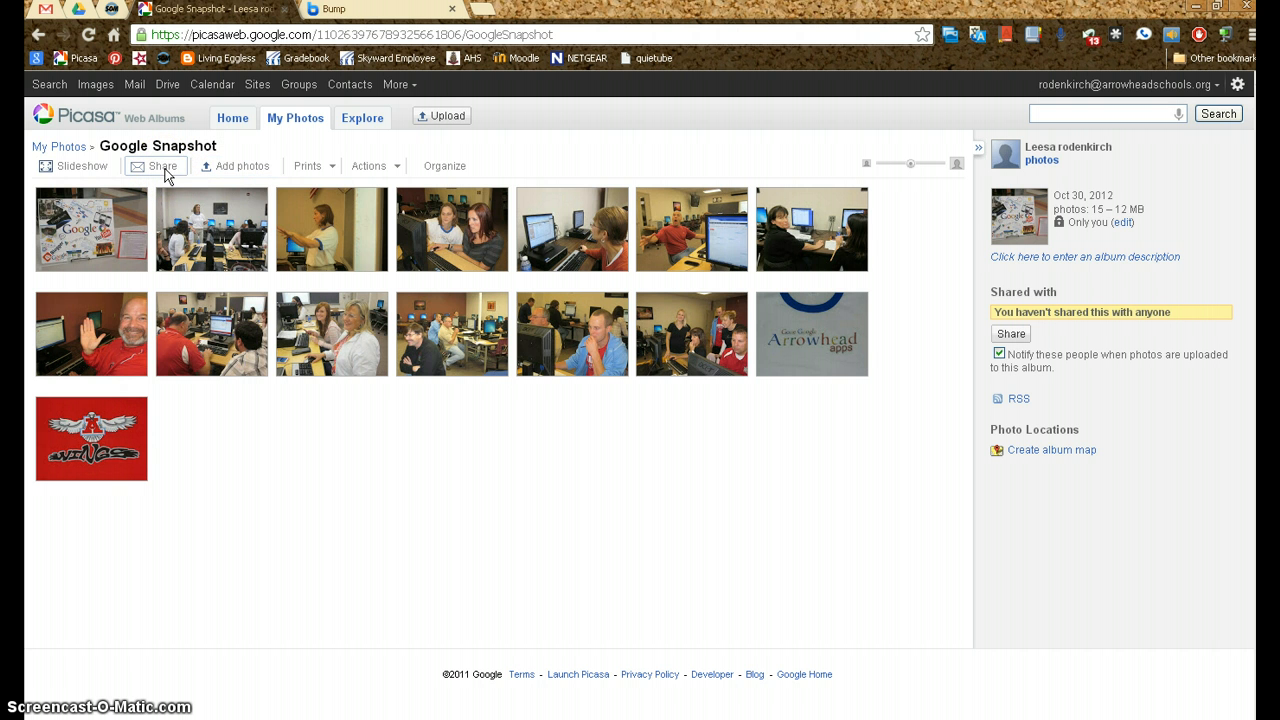
Examine the visibility options in the Google Snapshot album's properties and close them without saving
left_click(396, 170)
left_click(394, 188)
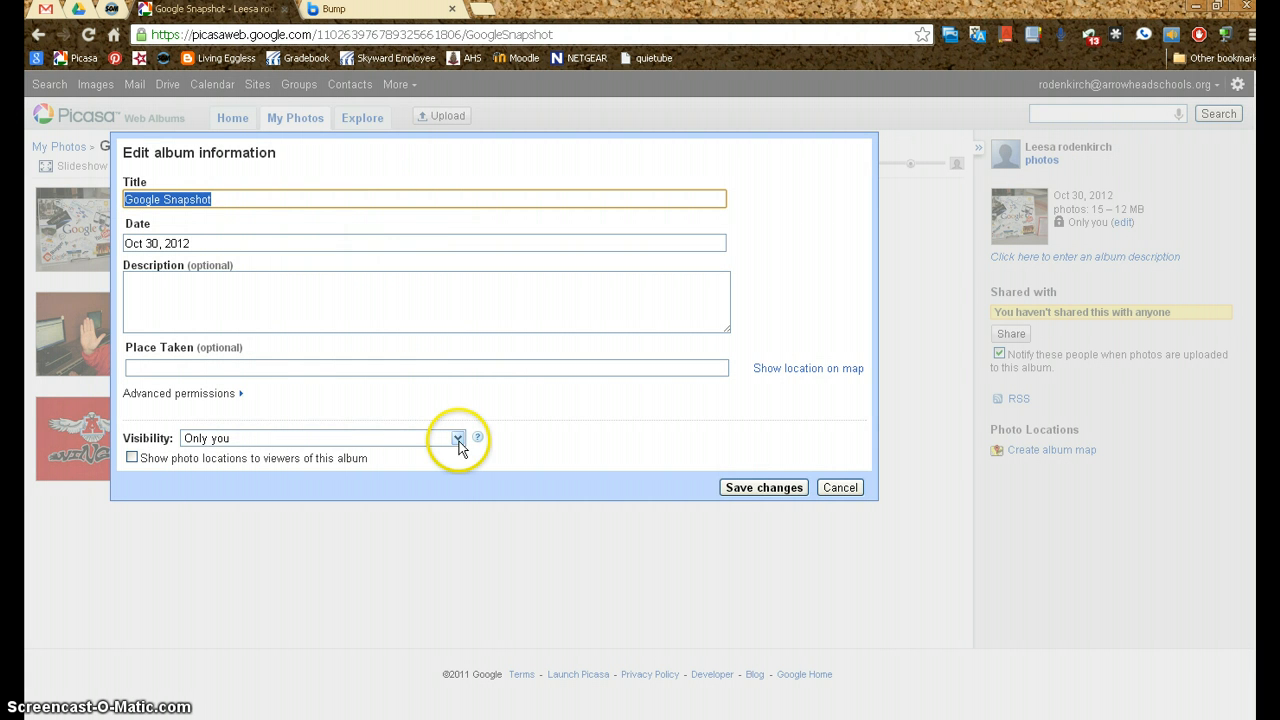
left_click(457, 438)
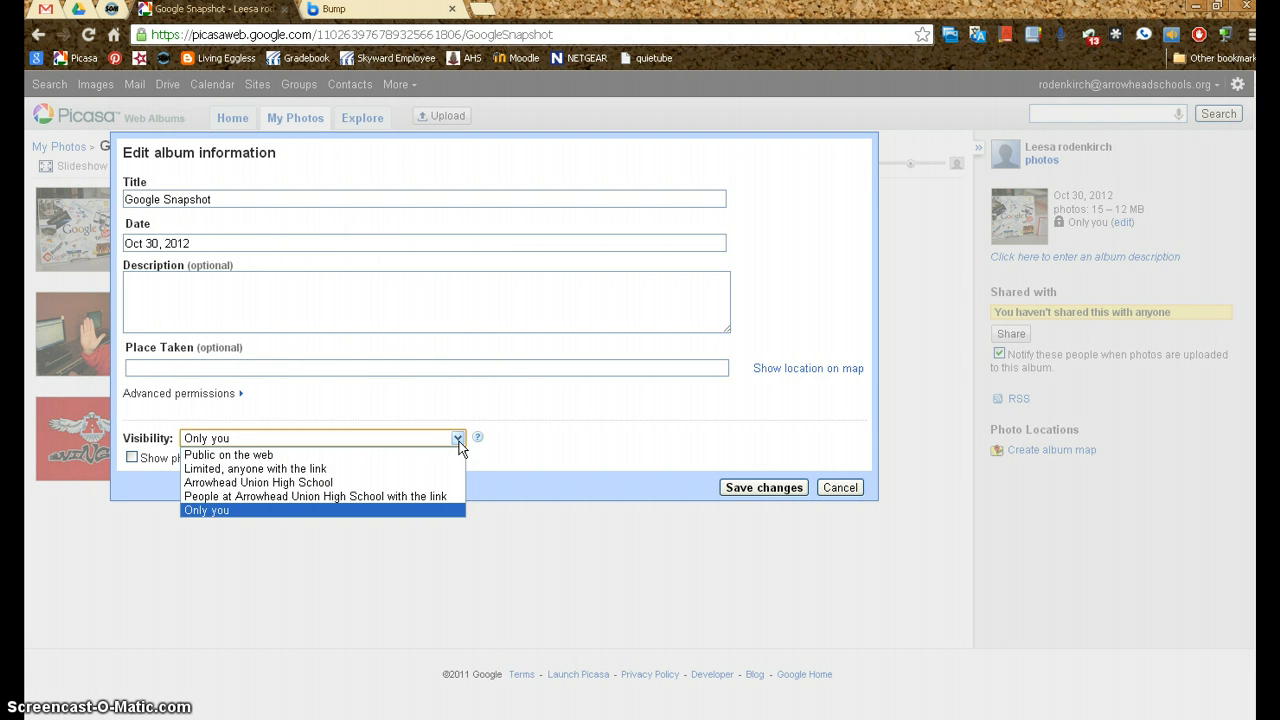
left_click(459, 441)
left_click(839, 487)
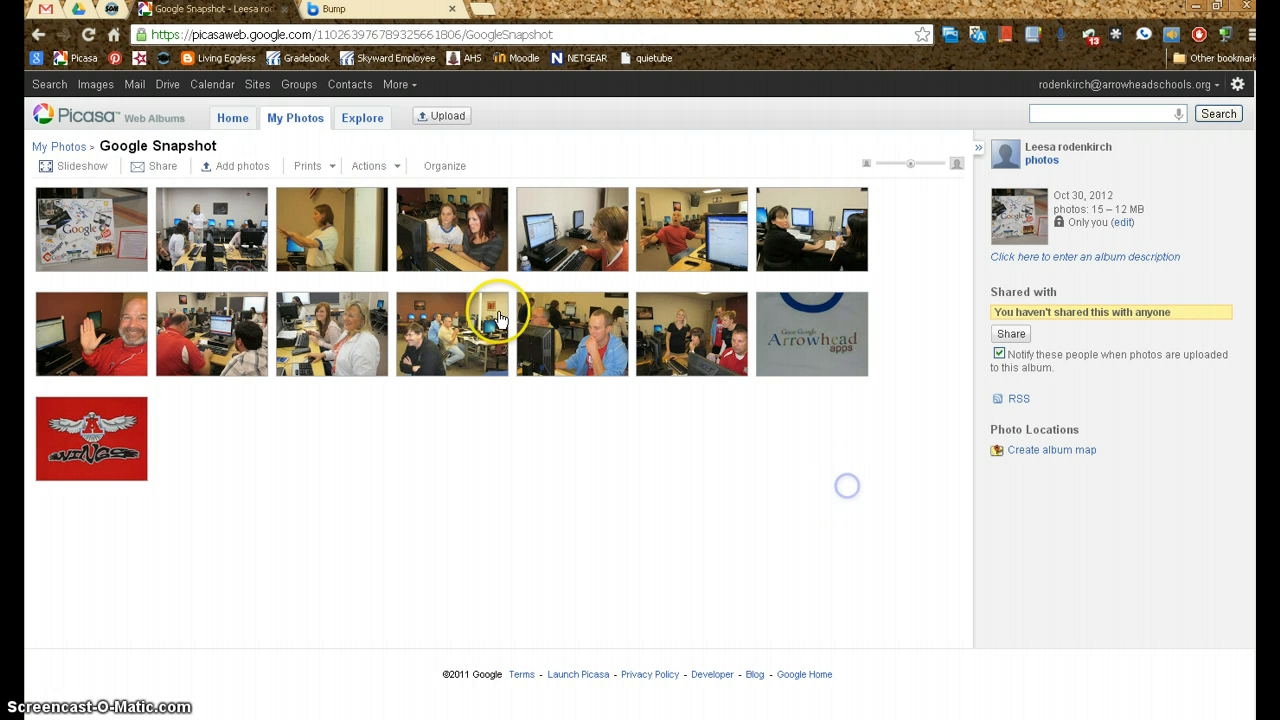
Look through the album actions, including downloading to Picasa and making a movie
left_click(396, 168)
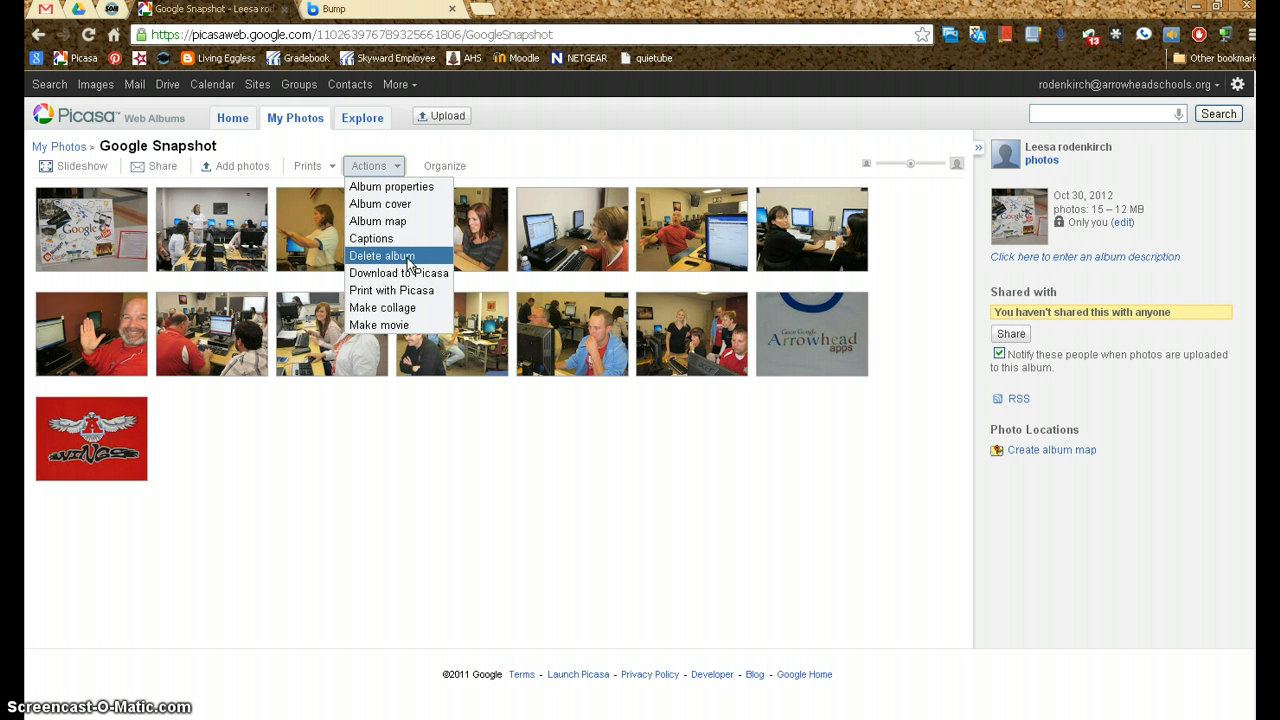
left_click(433, 279)
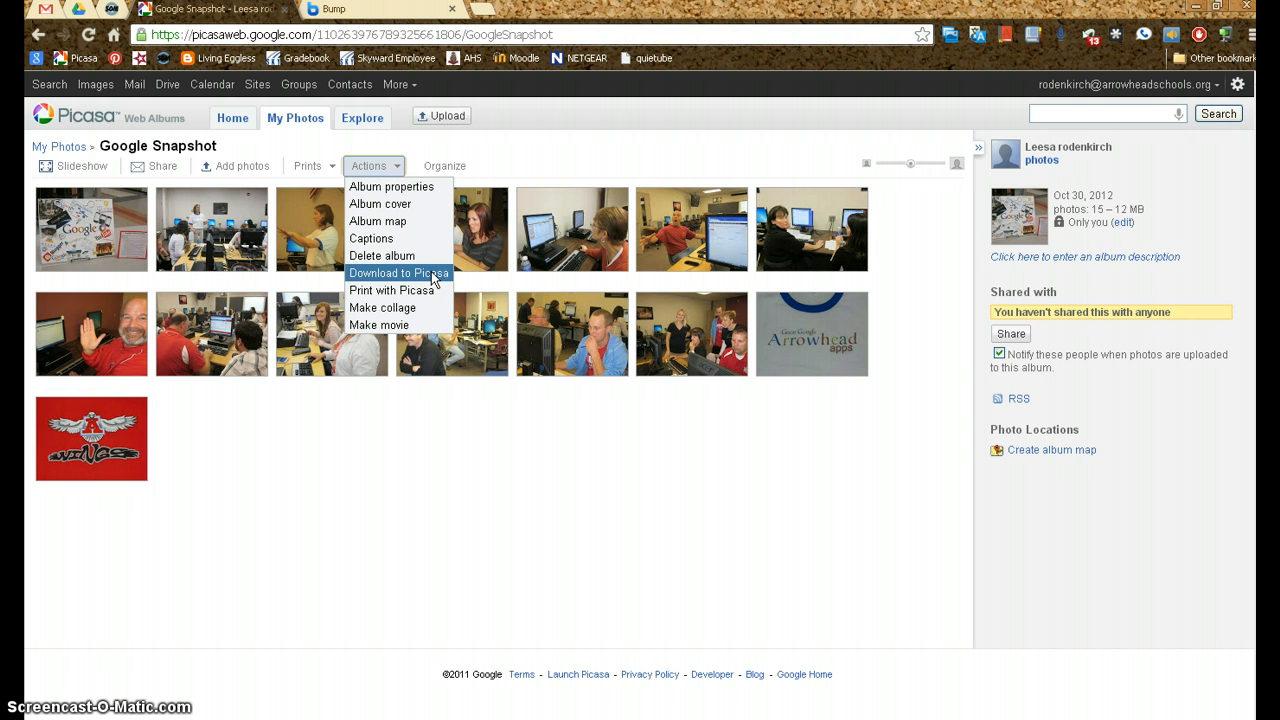
left_click(412, 331)
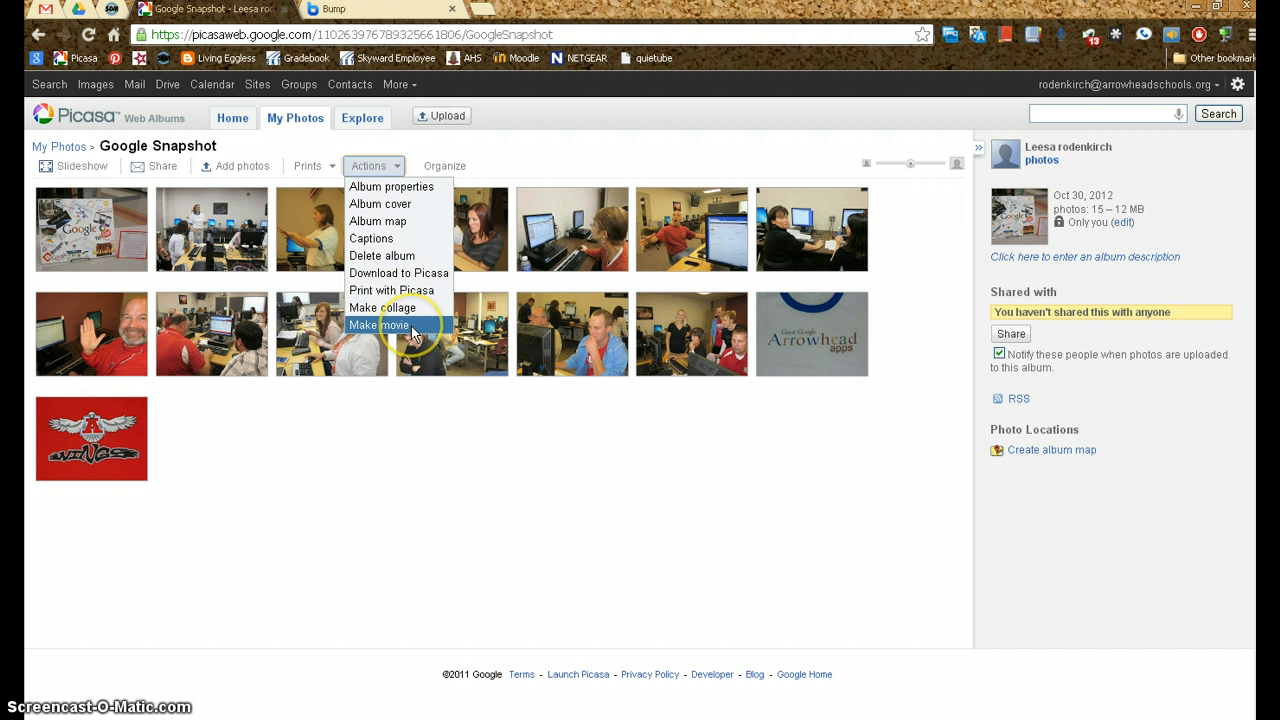
Reorder the Google Snapshot album by moving the seventh photo to fifth place, and finish organizing
left_click(452, 172)
left_click_drag(457, 263, 385, 258)
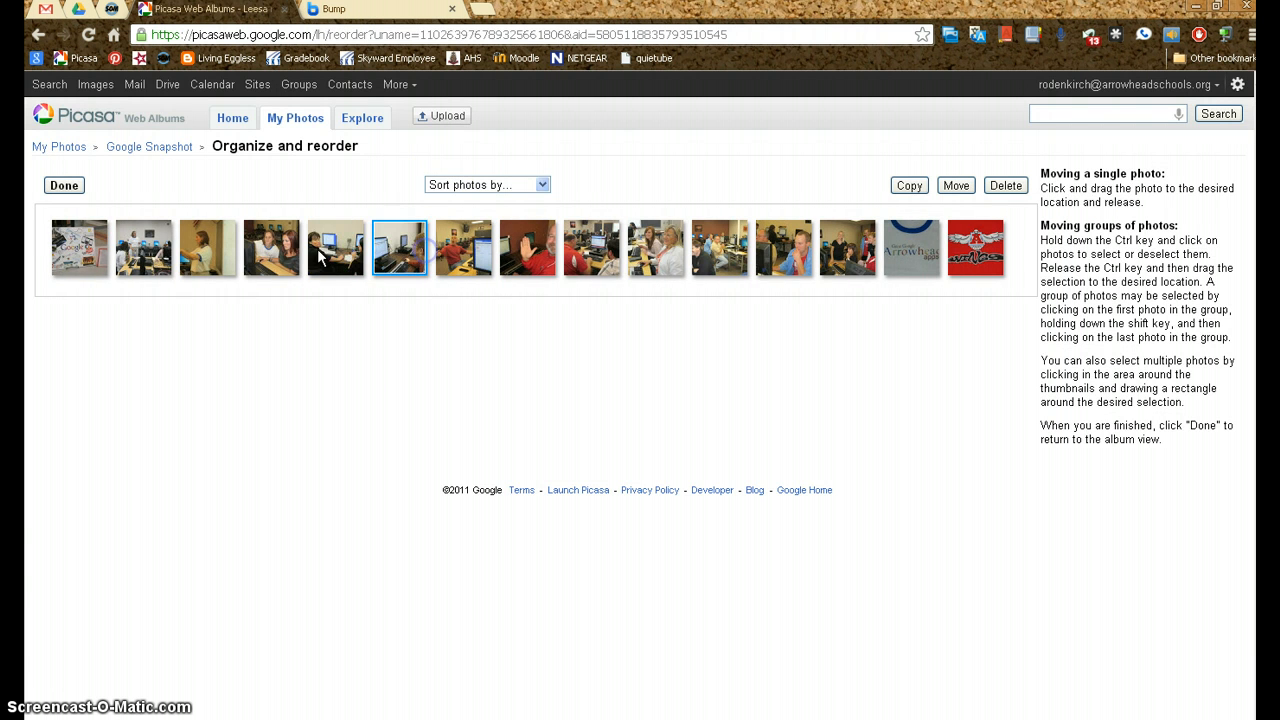
left_click(65, 186)
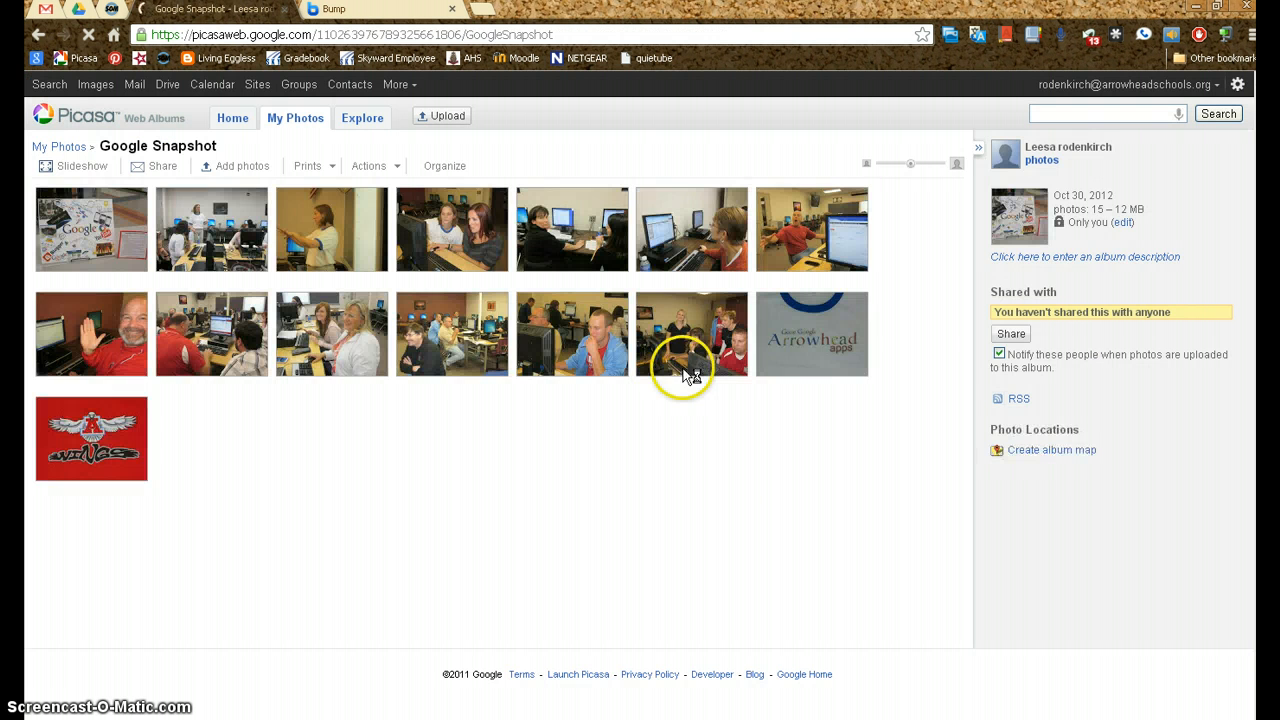
Review the album's sharing form with its recipient groups and contribution option, and discard it
left_click(1011, 335)
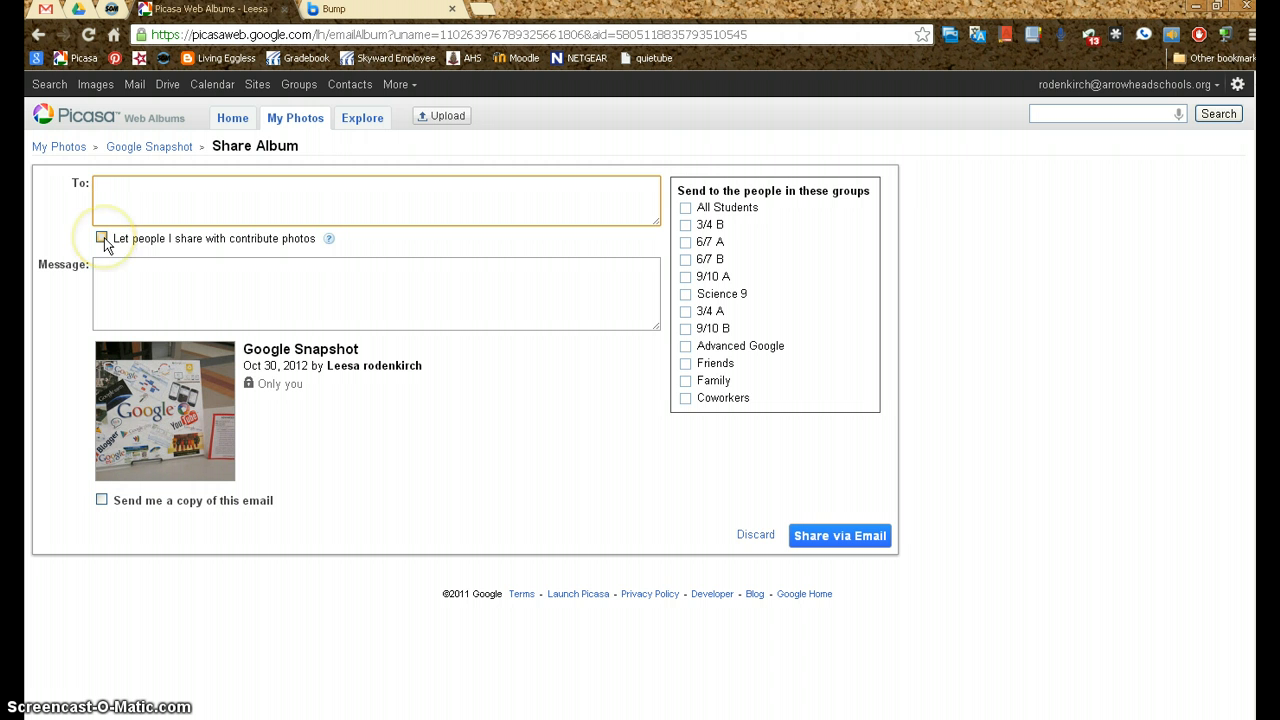
left_click(755, 534)
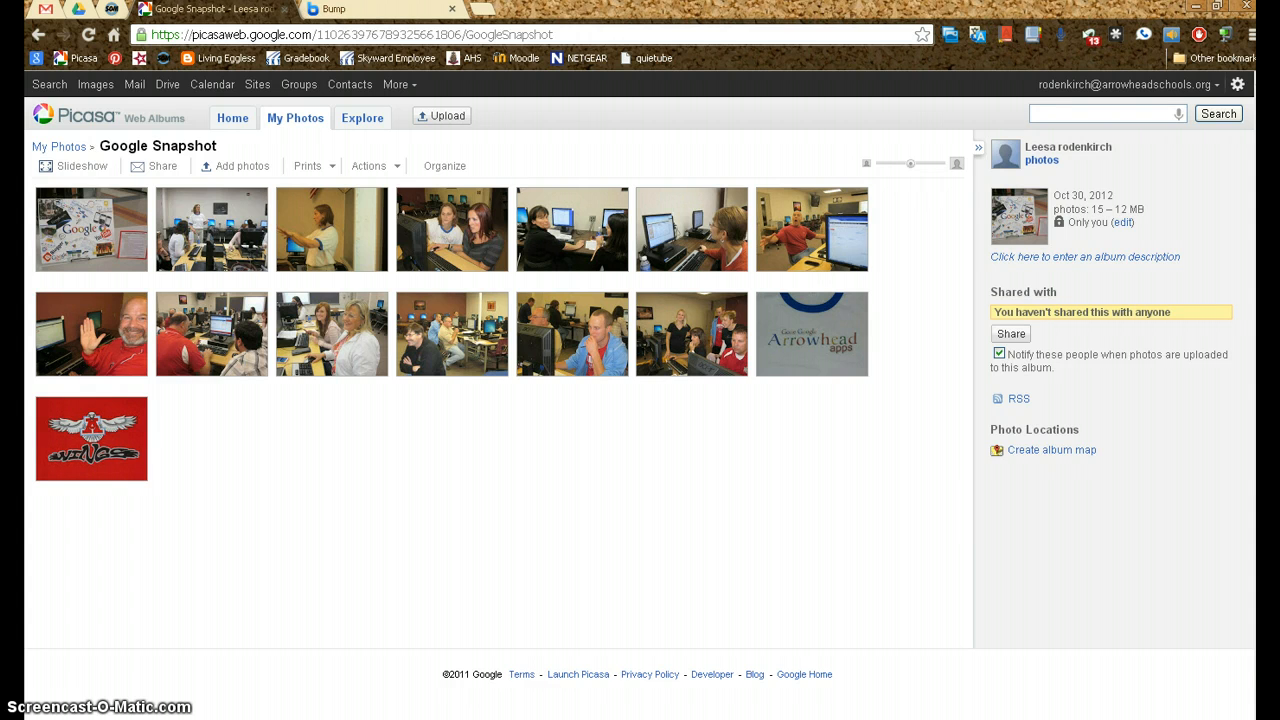
Switch to Picasa 3 and start a collage from the photos in the Advanced Google Video folder
key("alt+Tab")
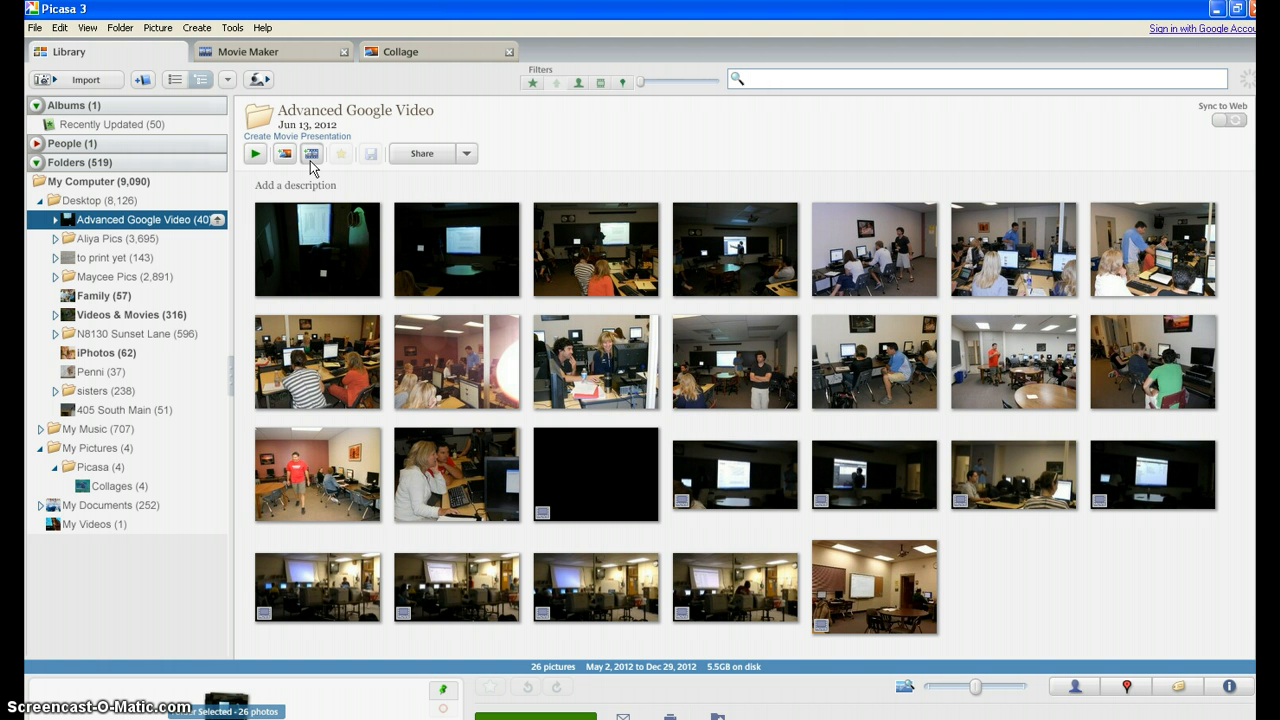
left_click(284, 156)
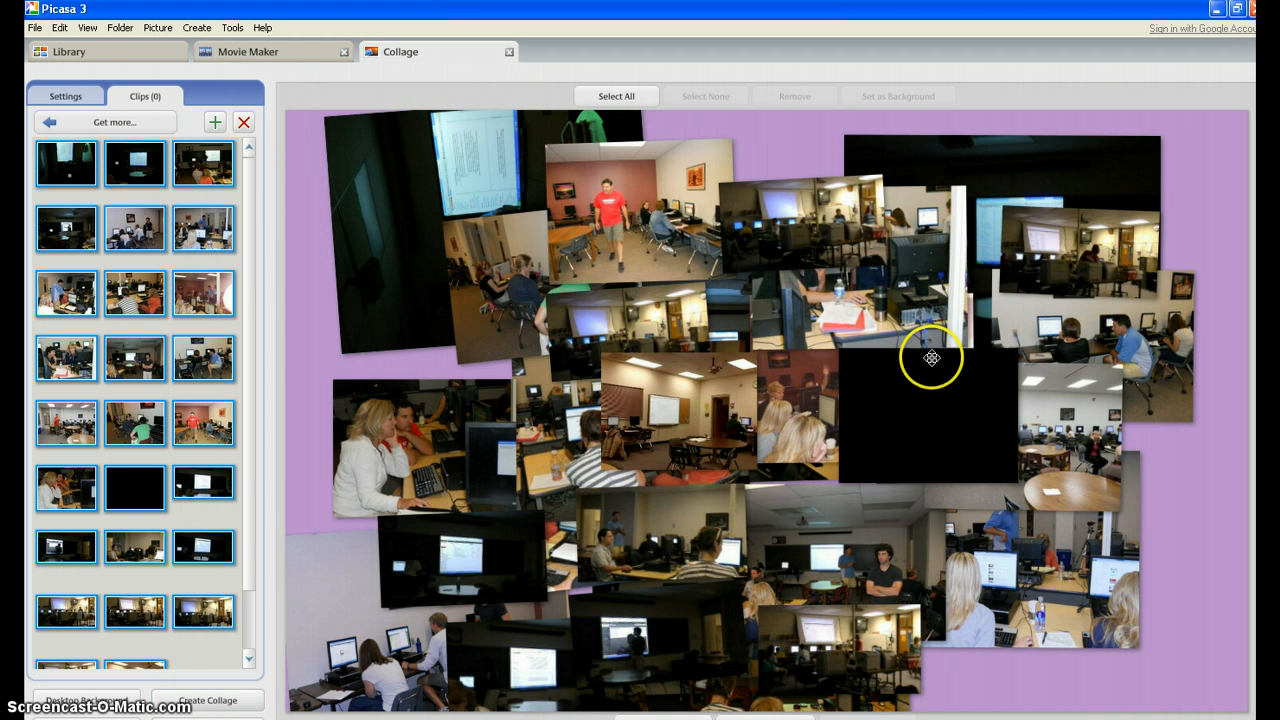
left_click(193, 244)
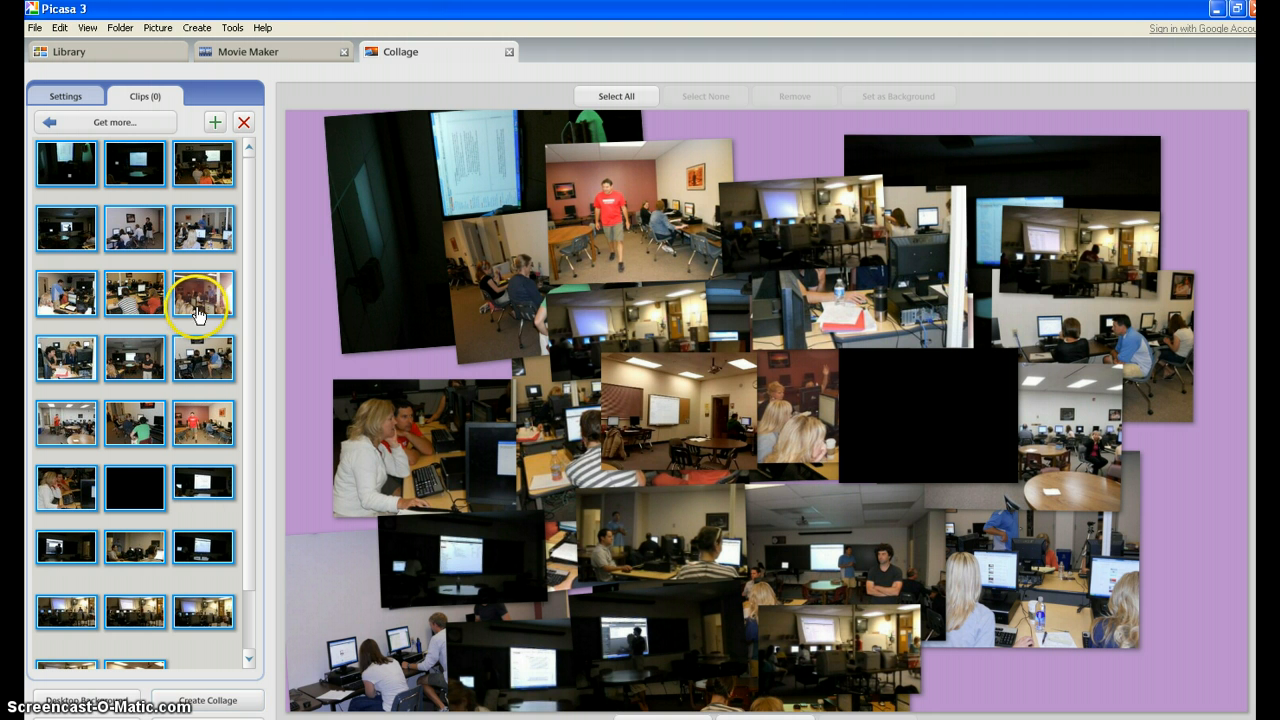
Remove the large dark photo from the collage's upper-left corner and place the green-shirt photo there, enlarged and rotated
left_click(372, 294)
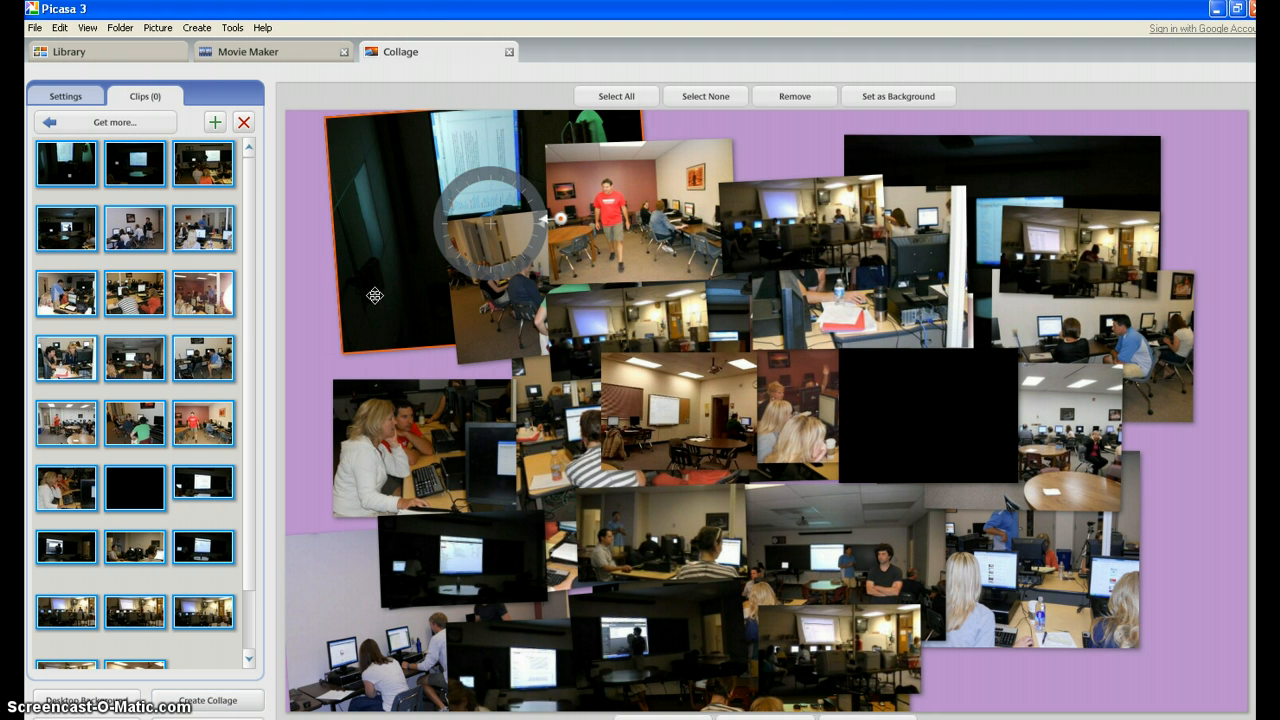
key("Delete")
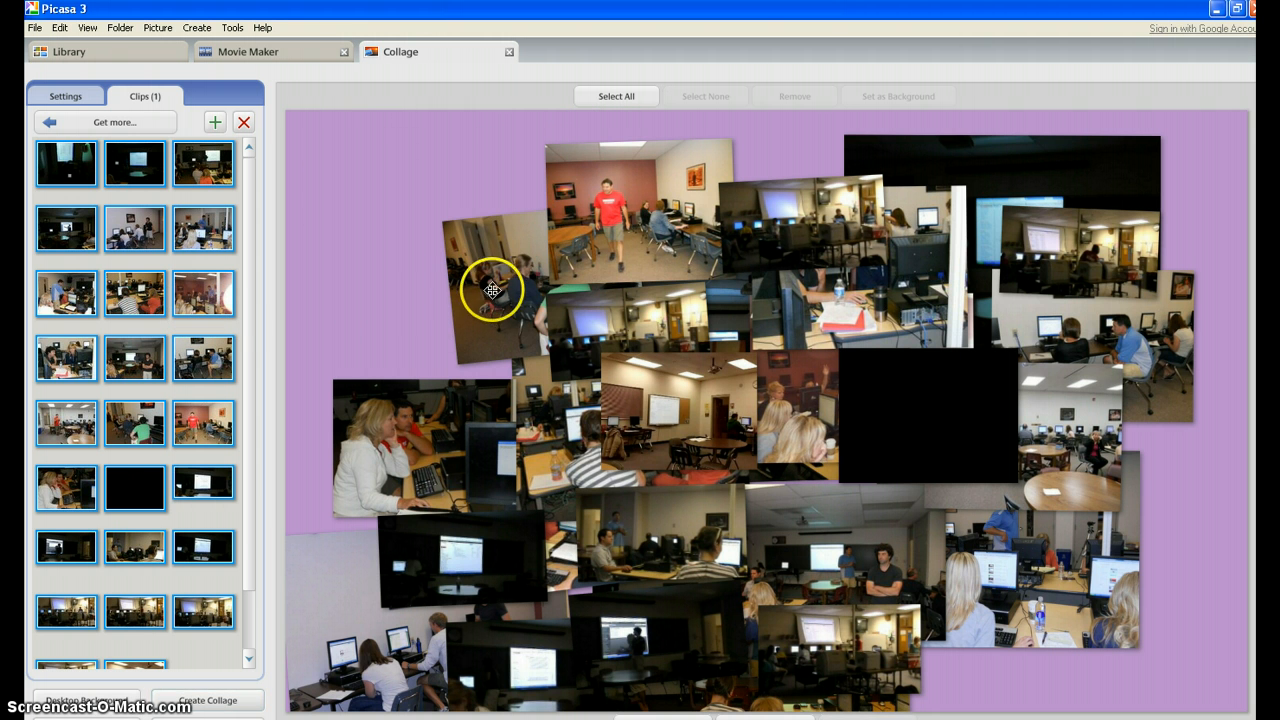
left_click_drag(493, 289, 357, 228)
left_click_drag(482, 221, 603, 341)
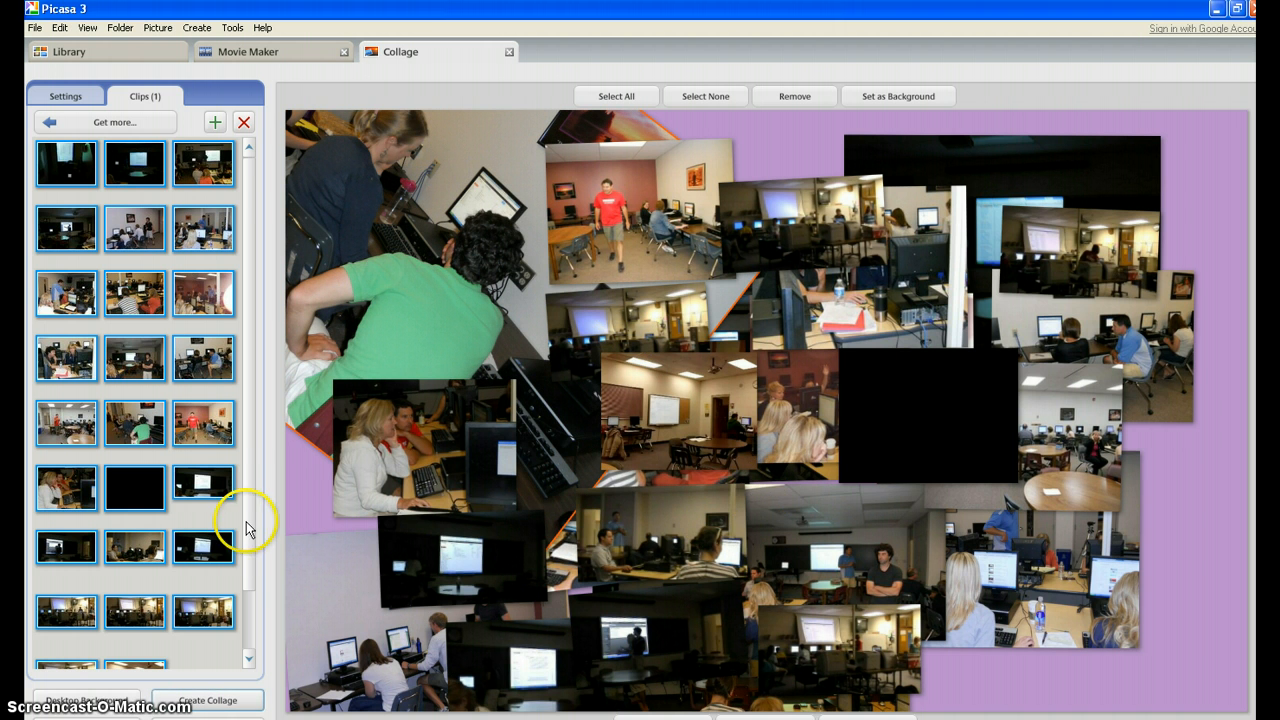
Check the remaining collage clips and create the finished collage
scroll(246, 600, "down", 2)
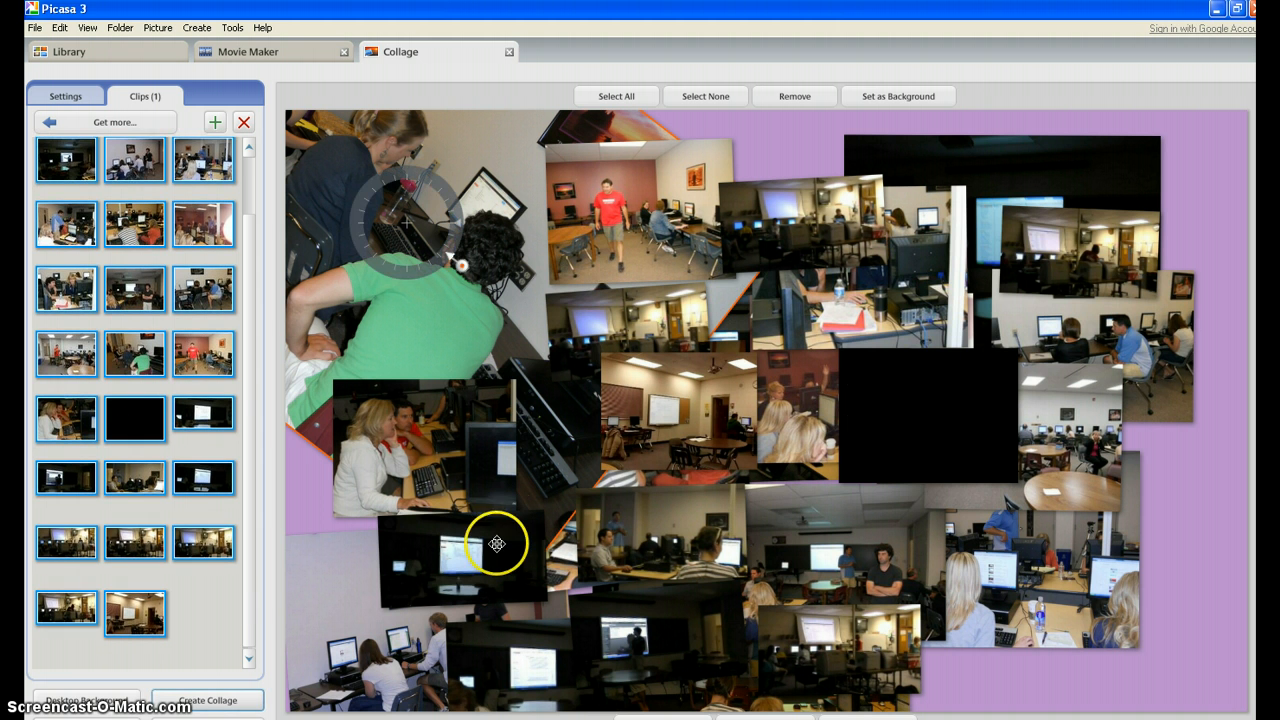
left_click(229, 694)
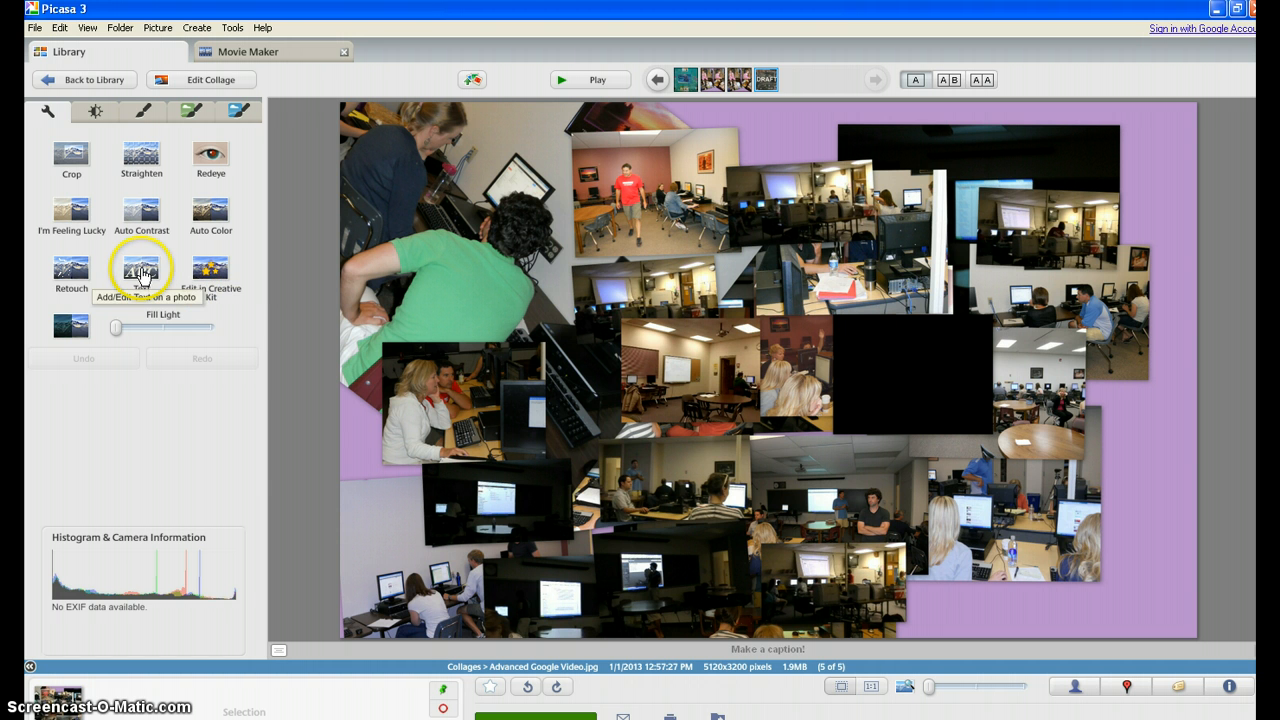
Examine the lighting and color adjustments and the three sets of image effects available for the collage
left_click(97, 112)
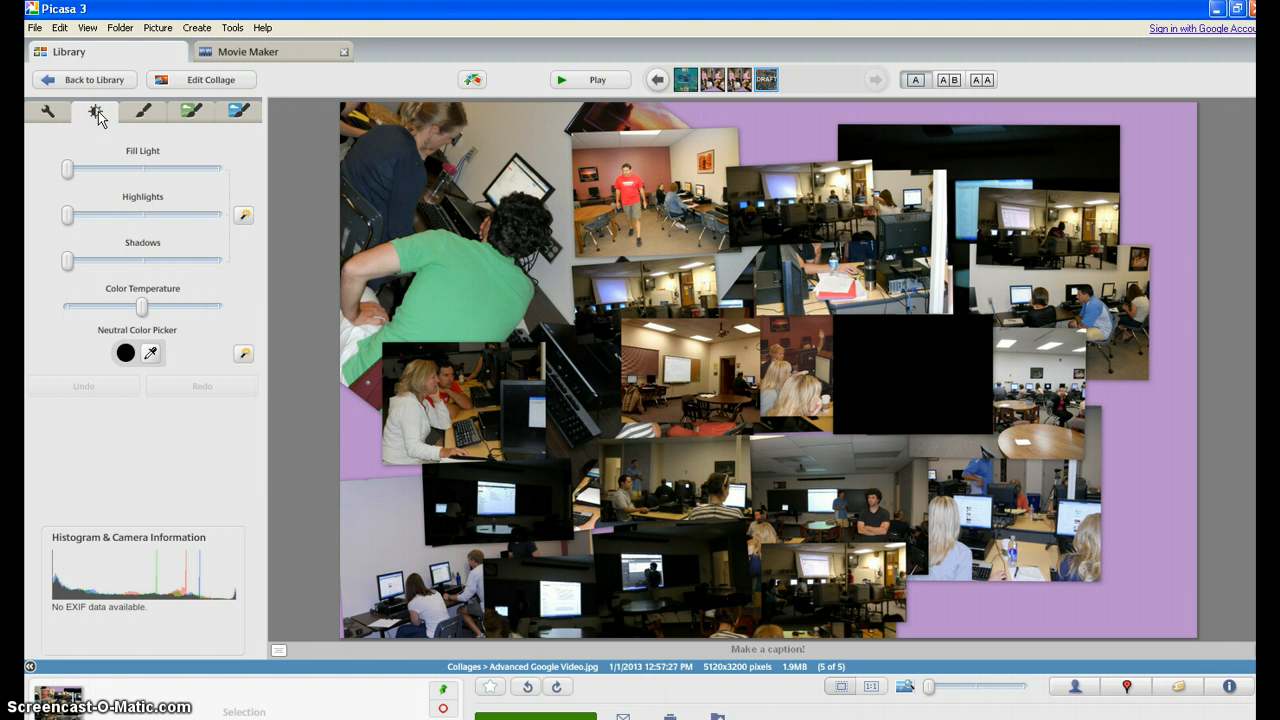
left_click(140, 115)
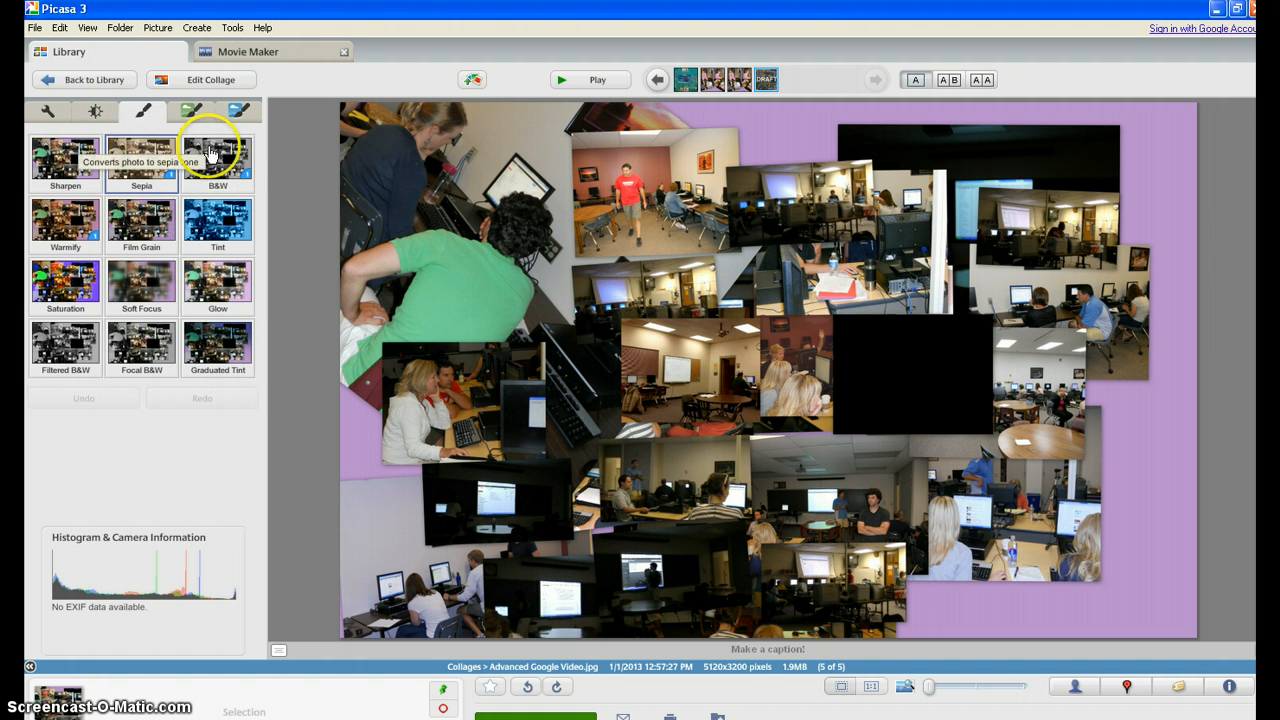
left_click(205, 117)
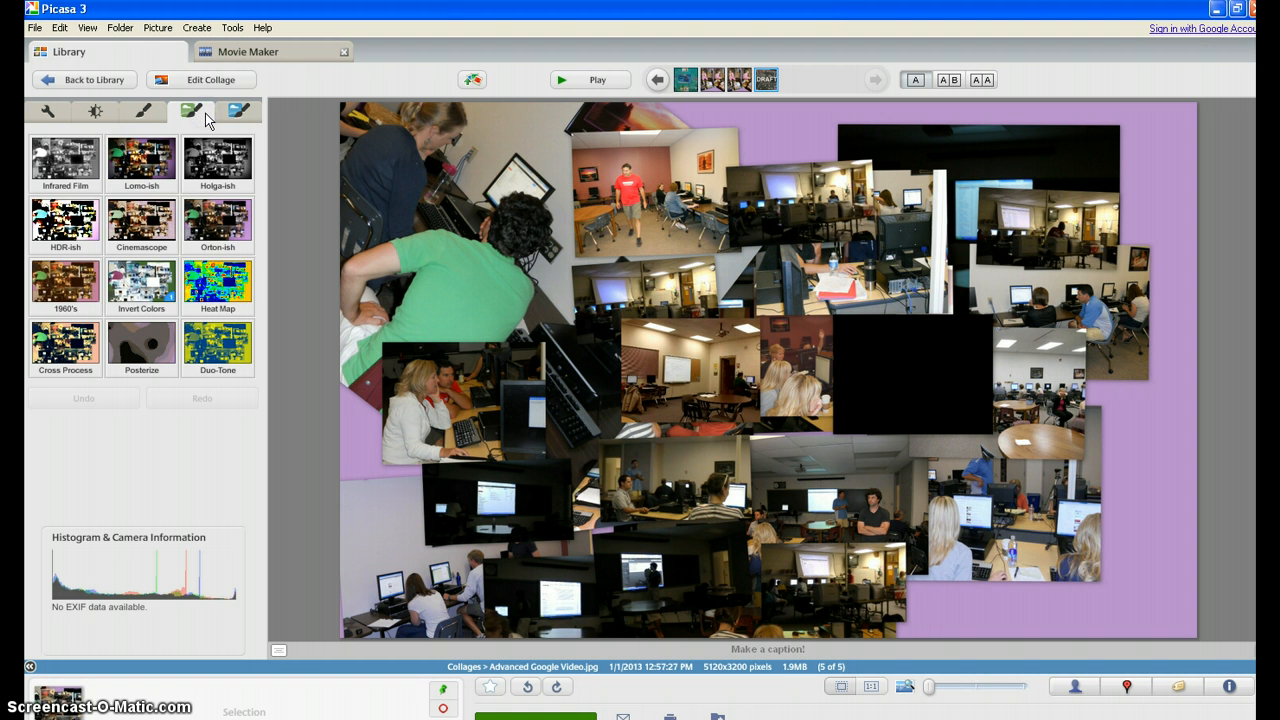
left_click(232, 116)
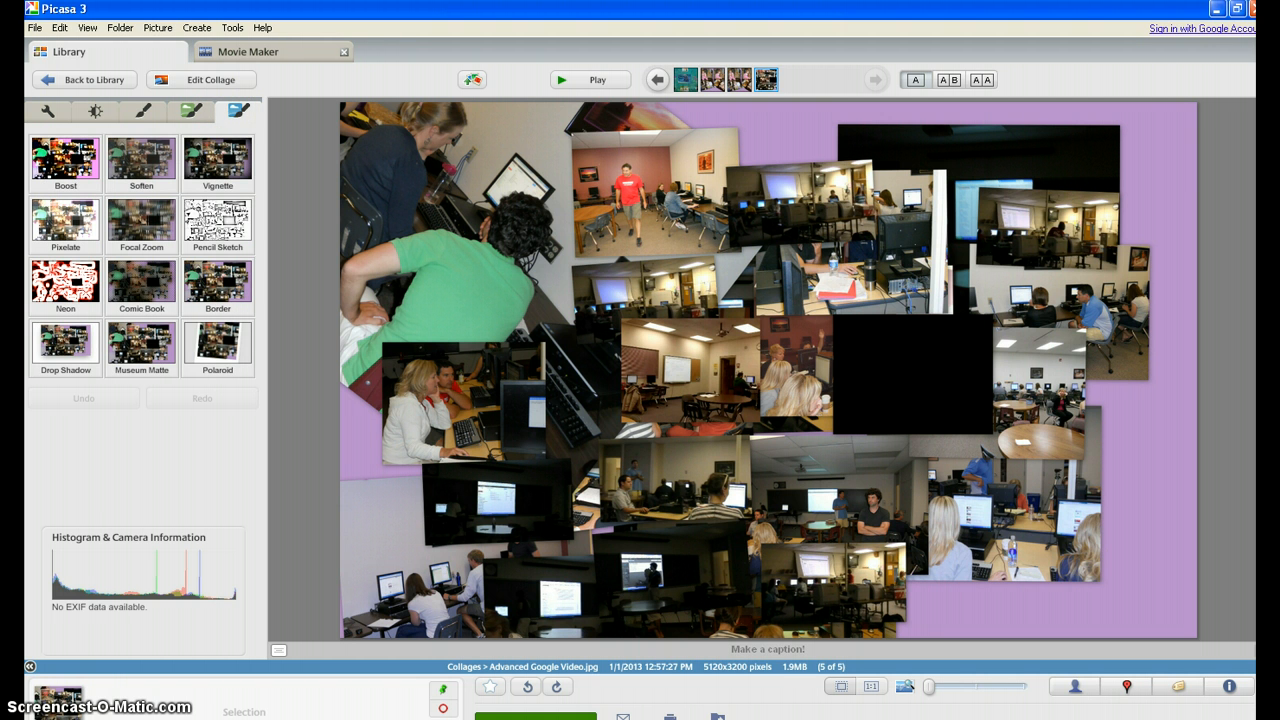
Return to the library and open a movie presentation from the Collages folder
double_click(620, 145)
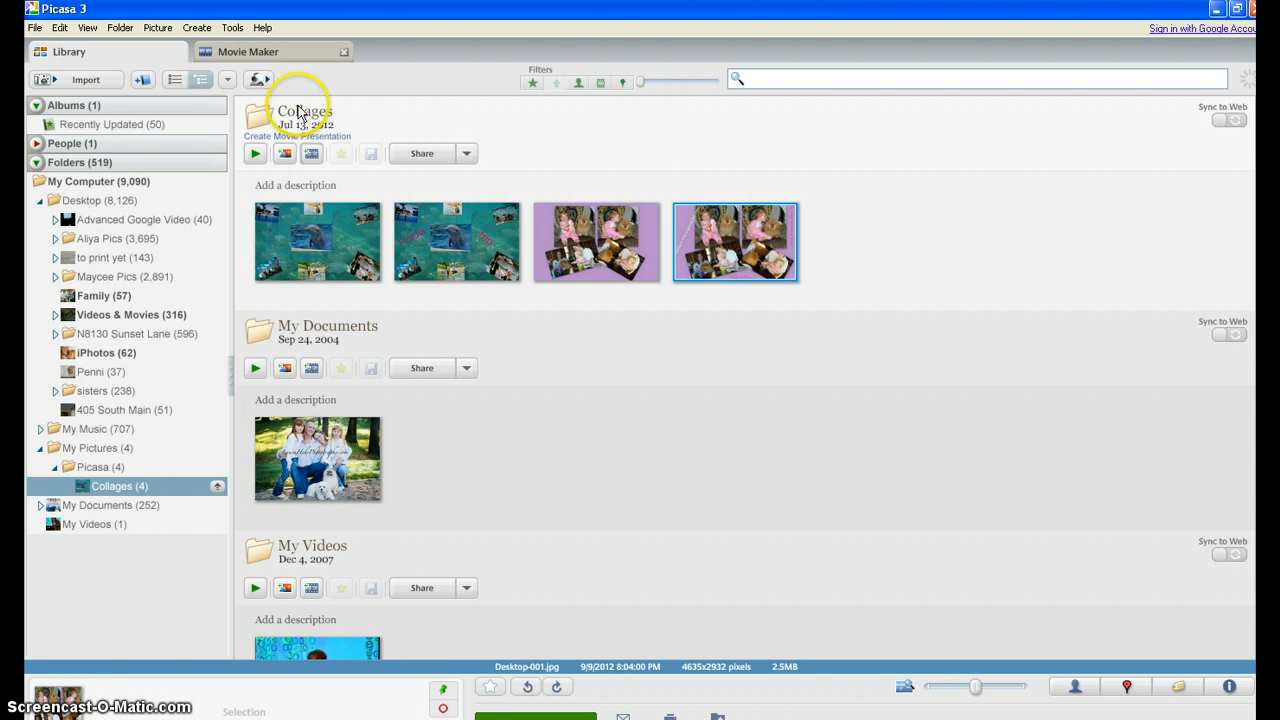
left_click(312, 154)
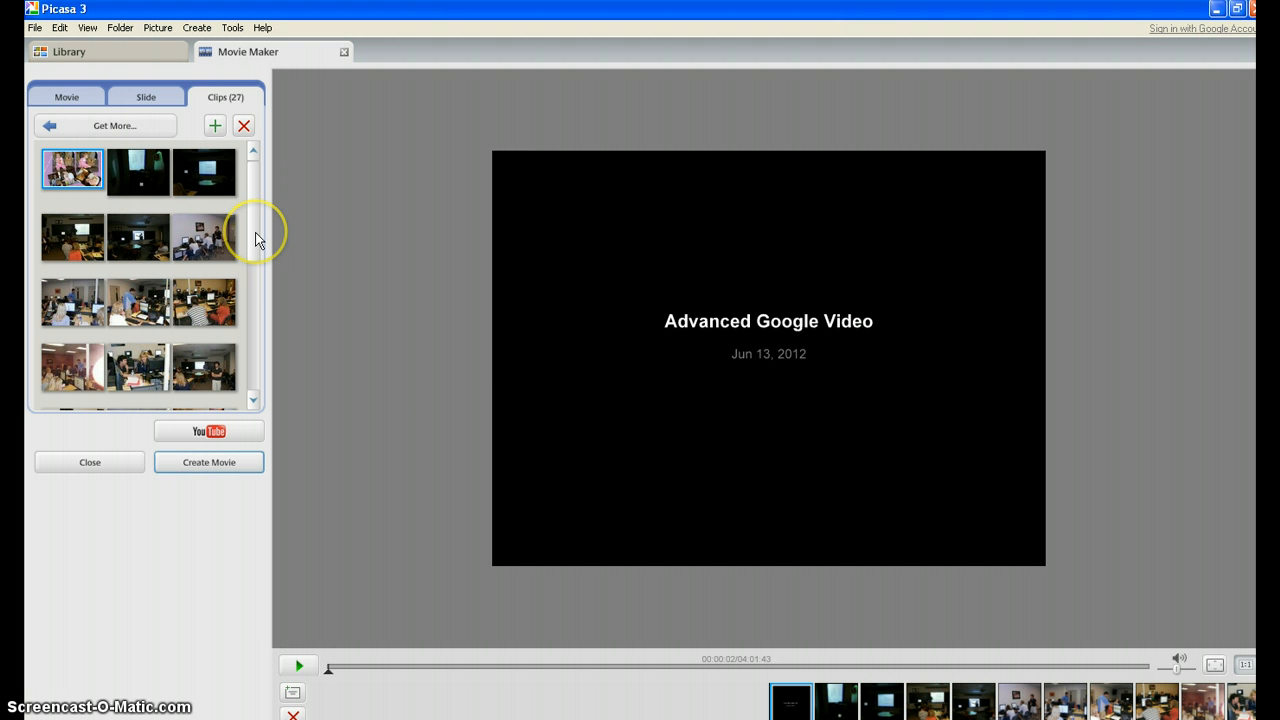
Review the movie's transition styles, keep Dissolve, and create the movie at 640x480
left_click(67, 97)
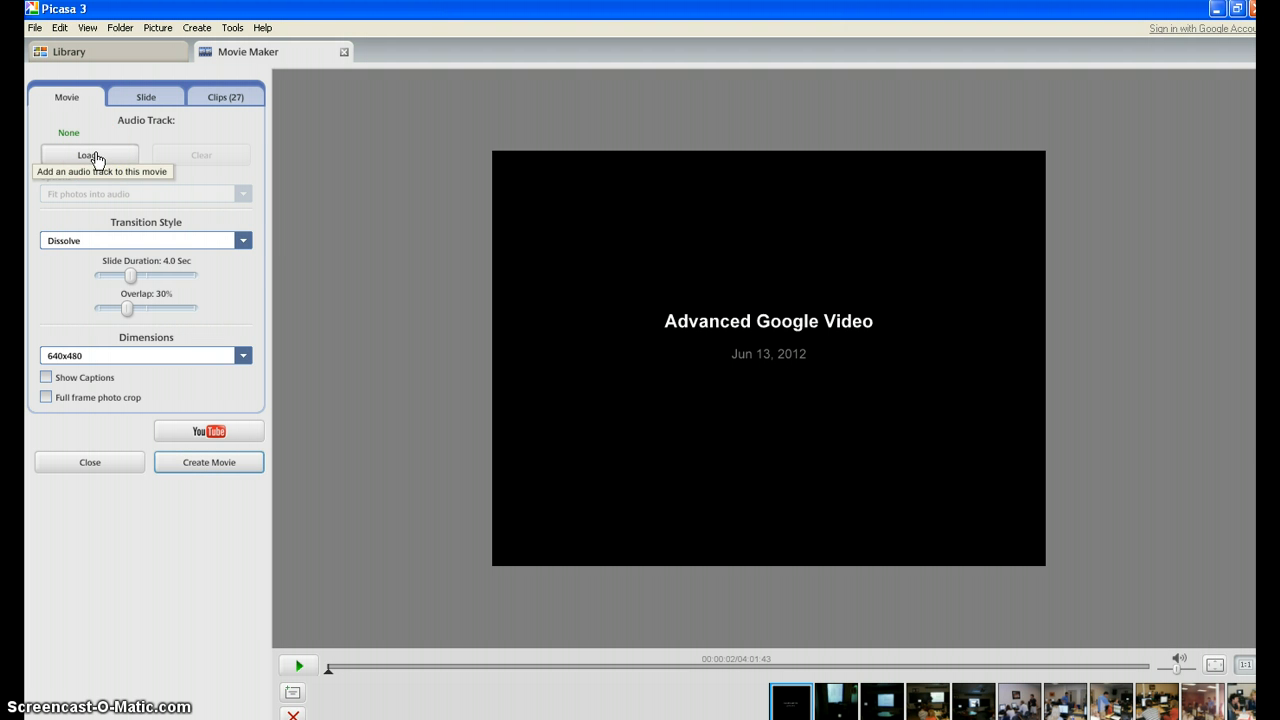
left_click(243, 241)
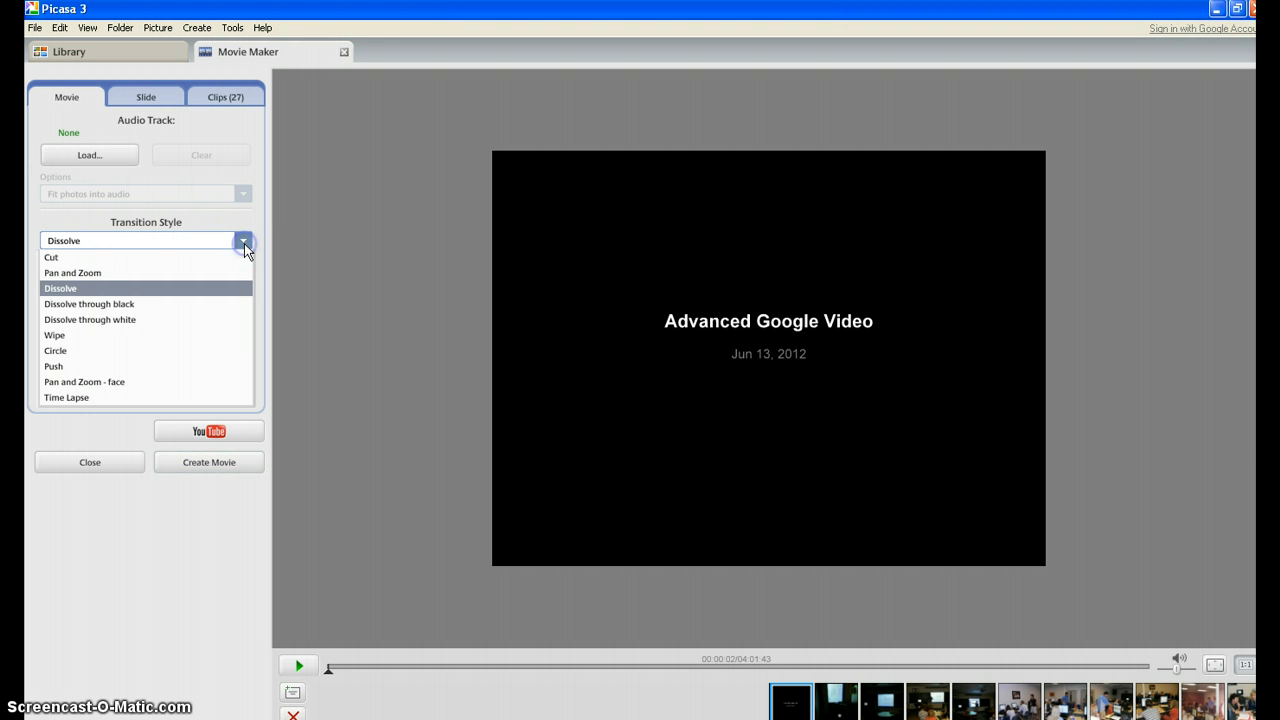
left_click(243, 242)
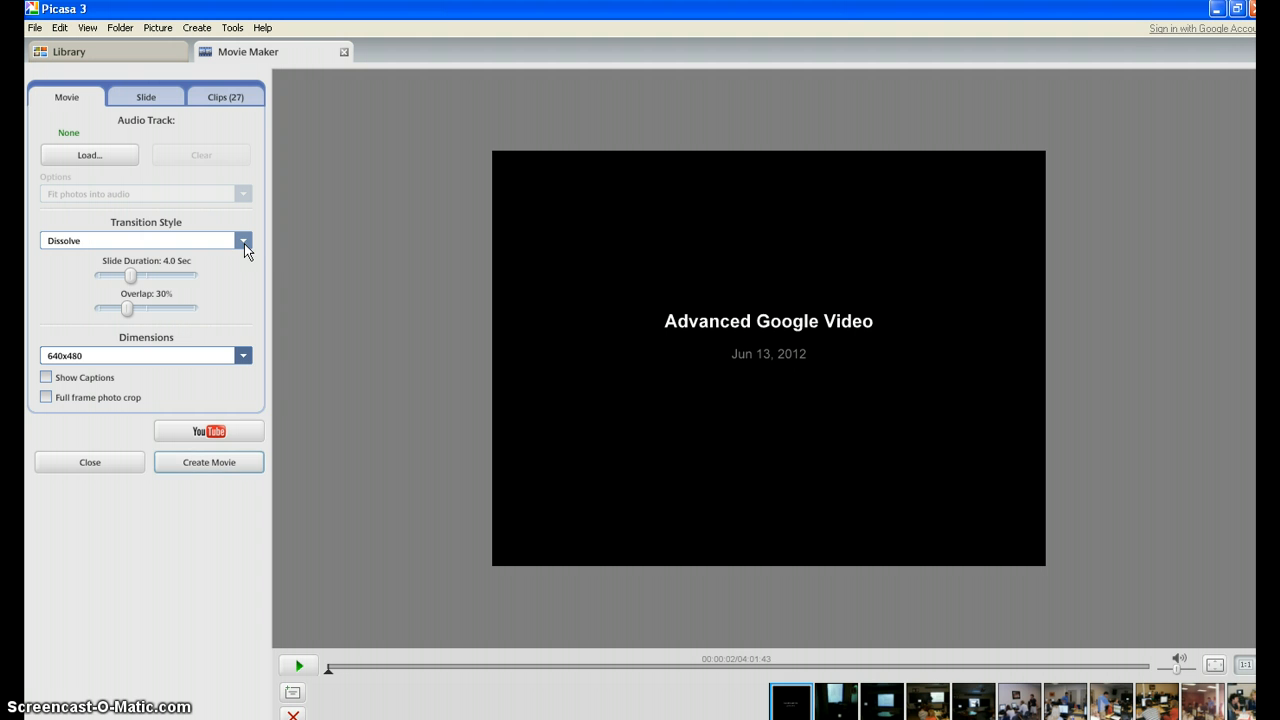
left_click(228, 472)
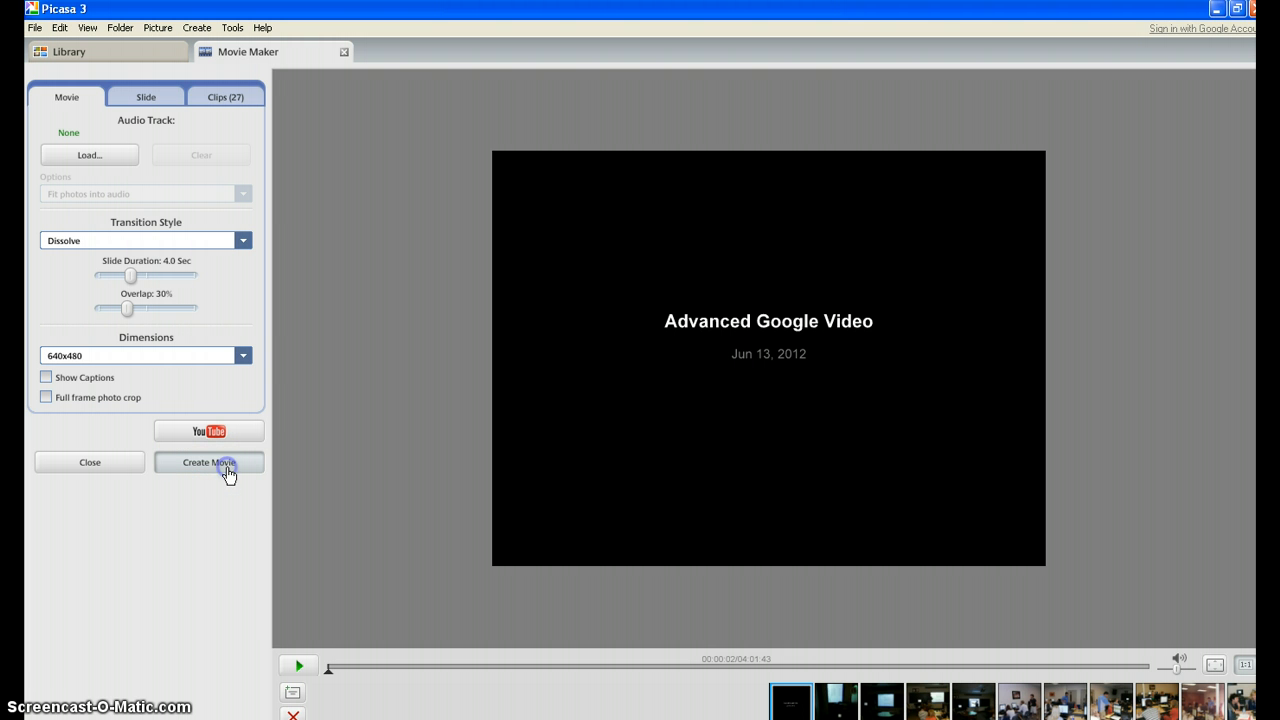